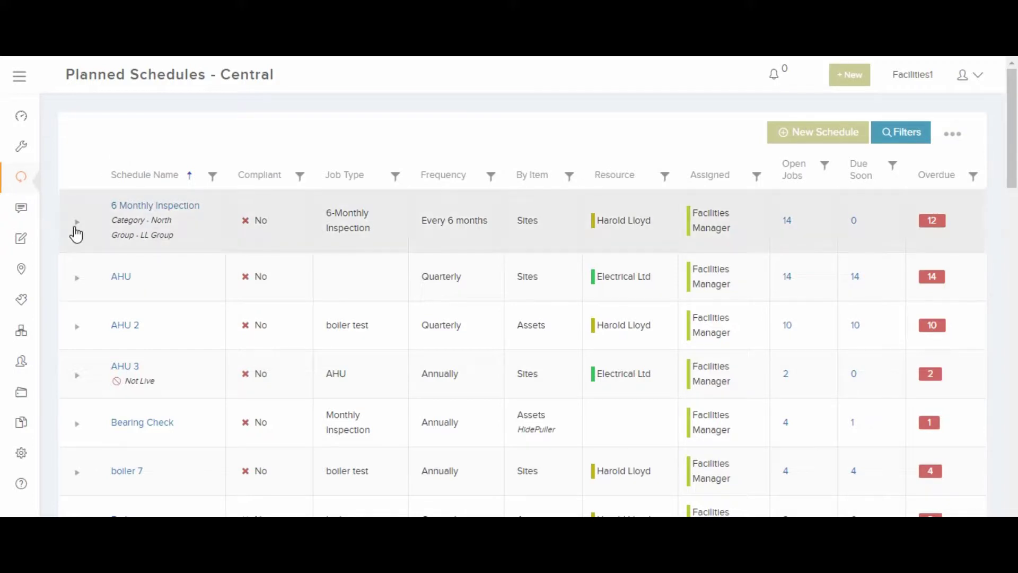
Step: Expand the 6 Monthly Inspection allocated sites and leave Building No 1 inactive
click(76, 222)
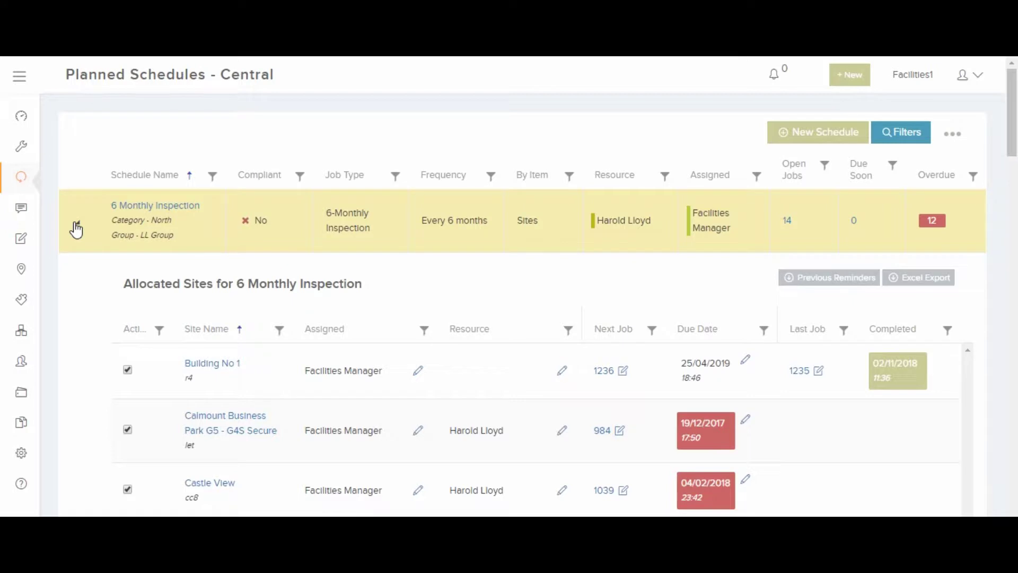
scroll(75, 229, down, 1)
right_click(128, 317)
click(128, 317)
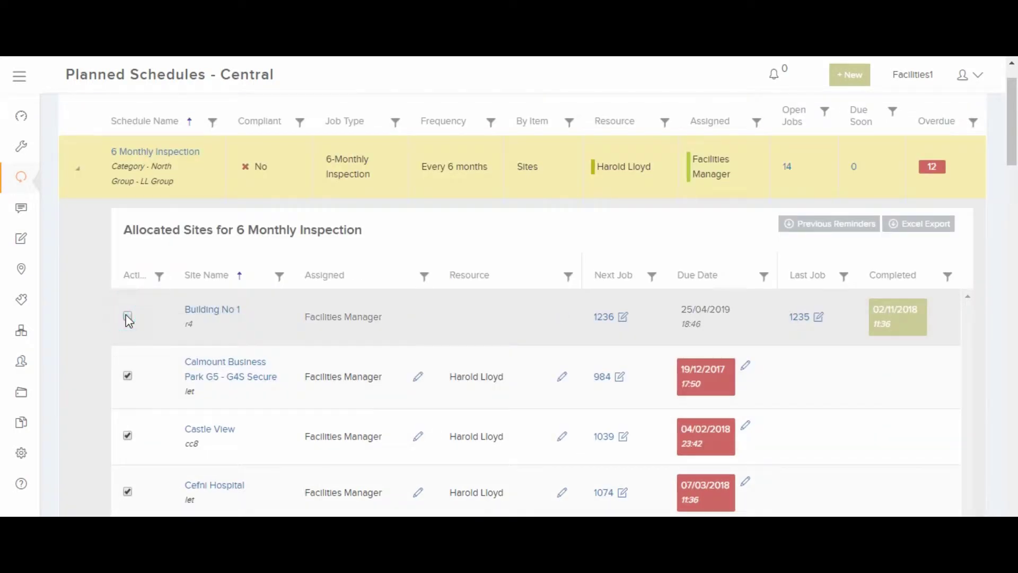
click(127, 317)
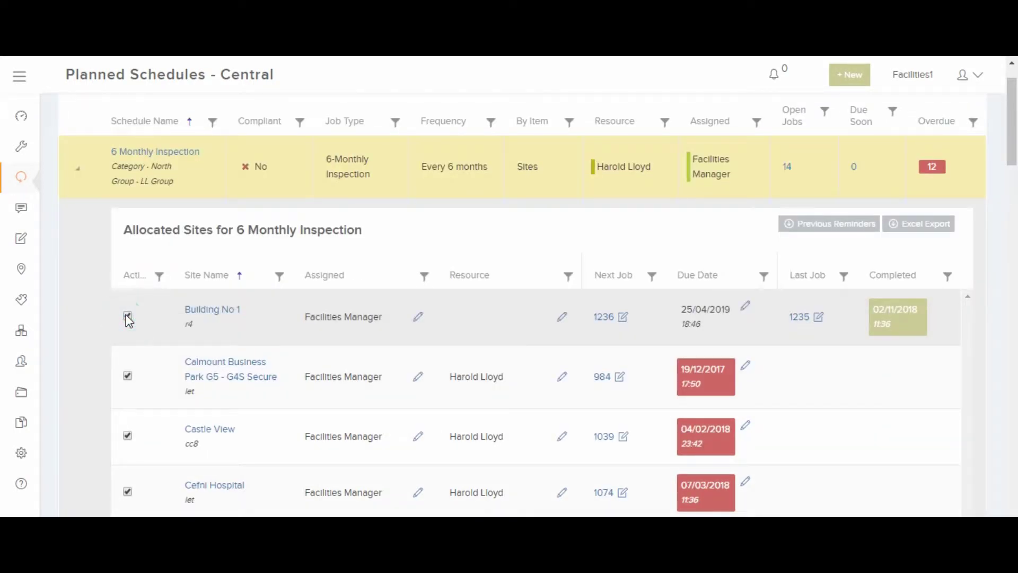
click(128, 317)
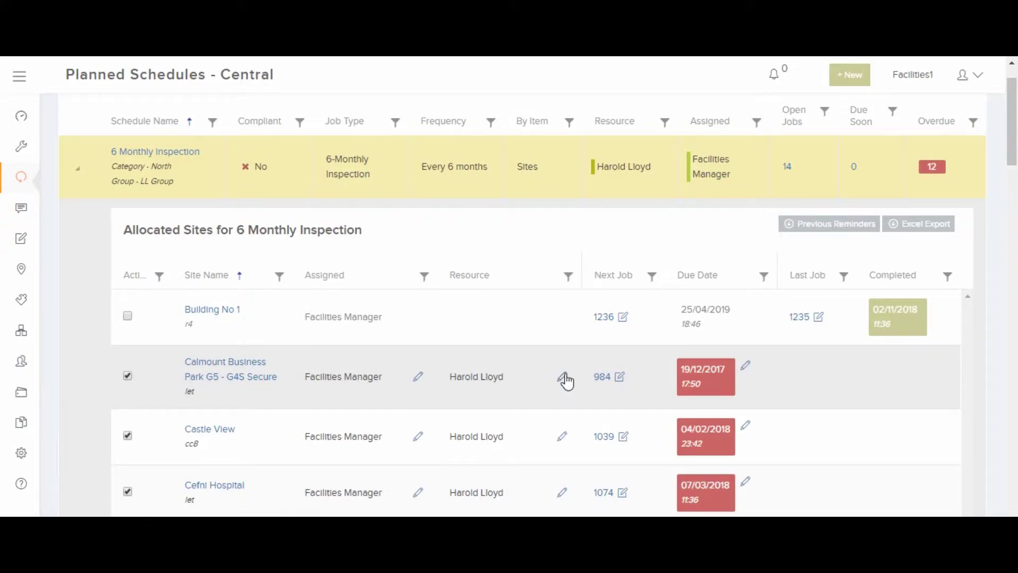
Step: Give Calmount Business Park G5 - G4S Secure a new resource and a 05/12/2017 17:30 due date
click(563, 376)
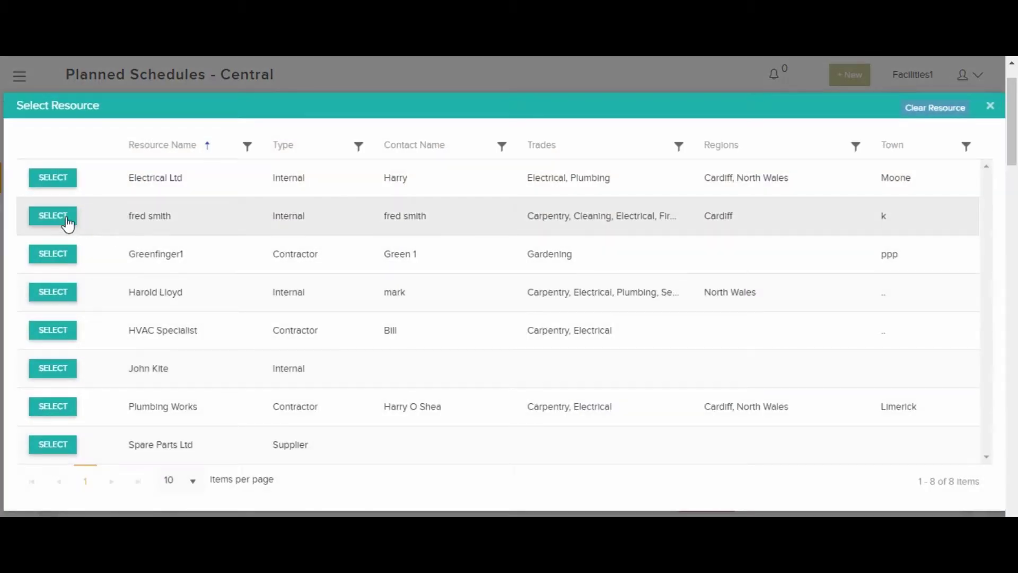
click(68, 220)
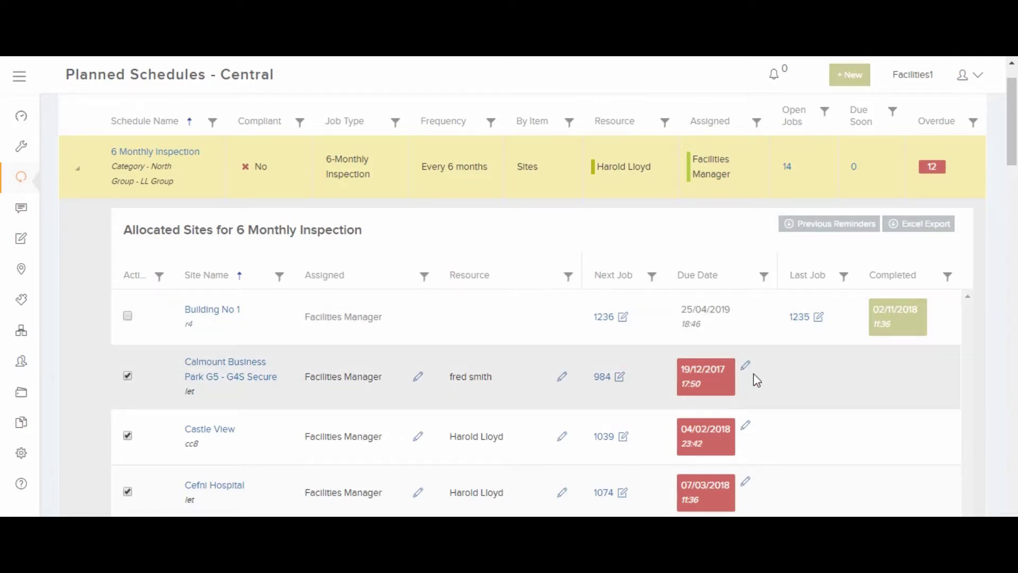
click(747, 367)
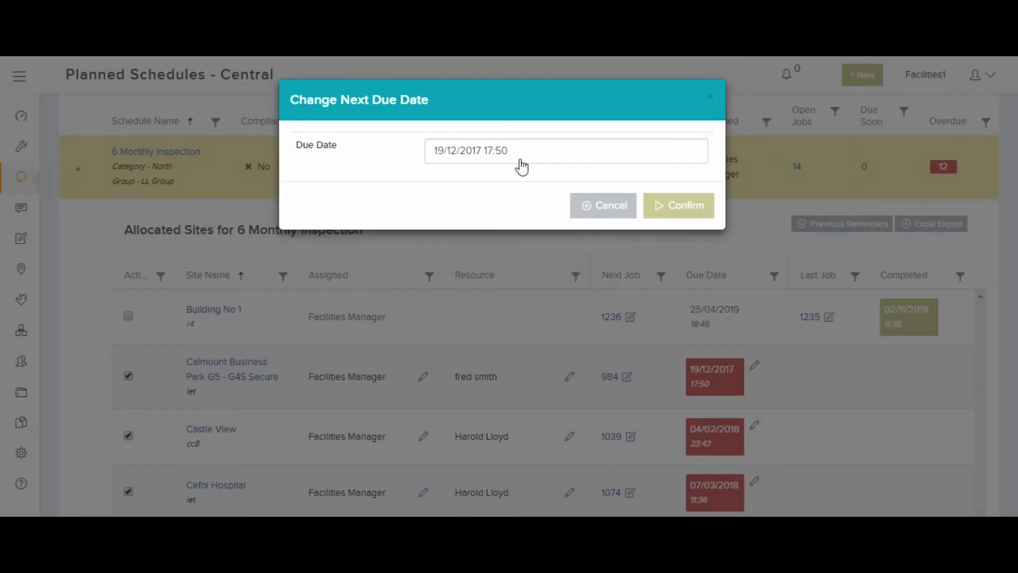
click(466, 157)
click(487, 245)
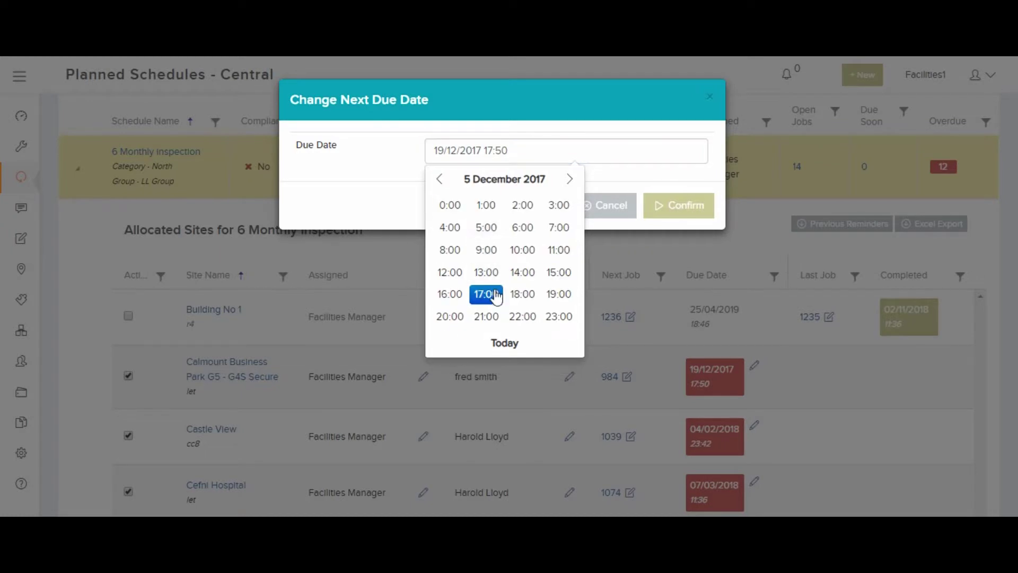
click(486, 294)
click(522, 205)
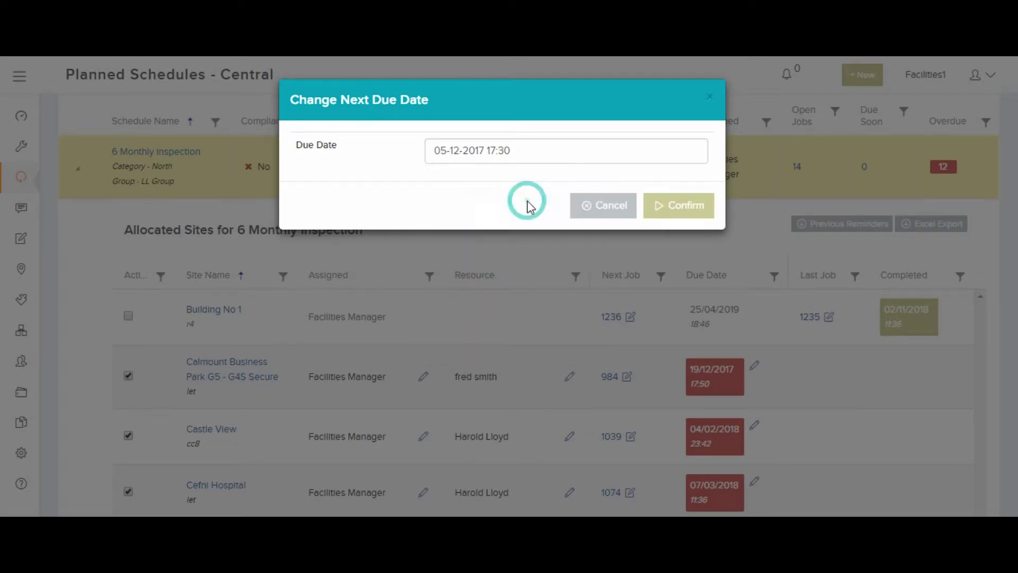
click(676, 208)
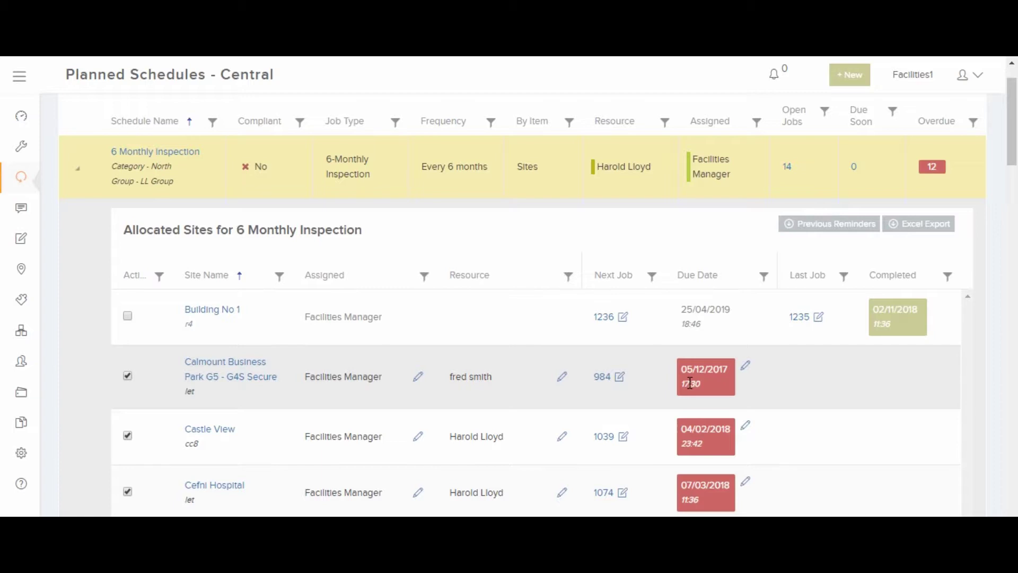
Step: Tick Active for Feltrim 2a in the 6 Monthly Inspection allocated sites
scroll(719, 390, down, 1)
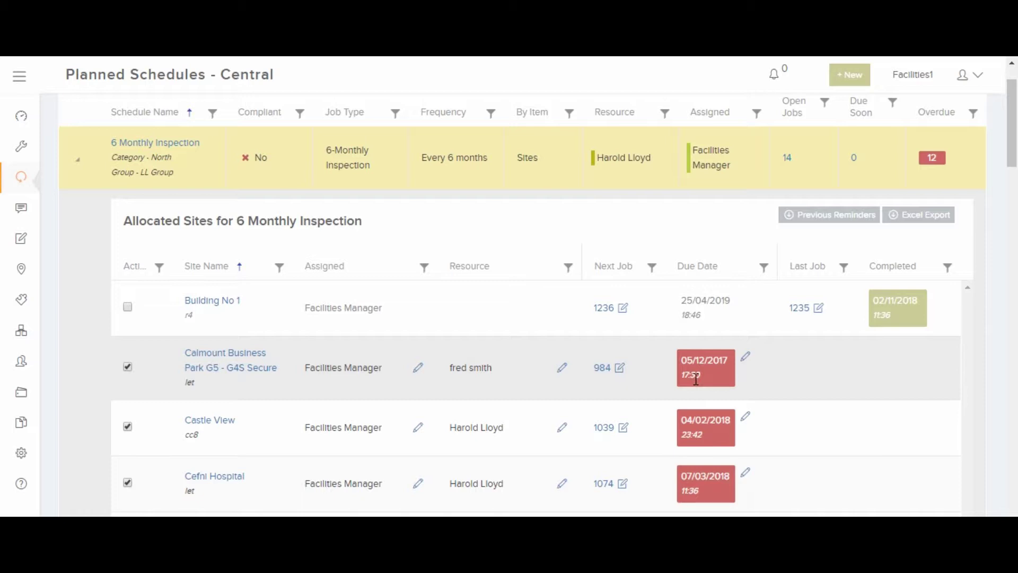
scroll(652, 402, down, 8)
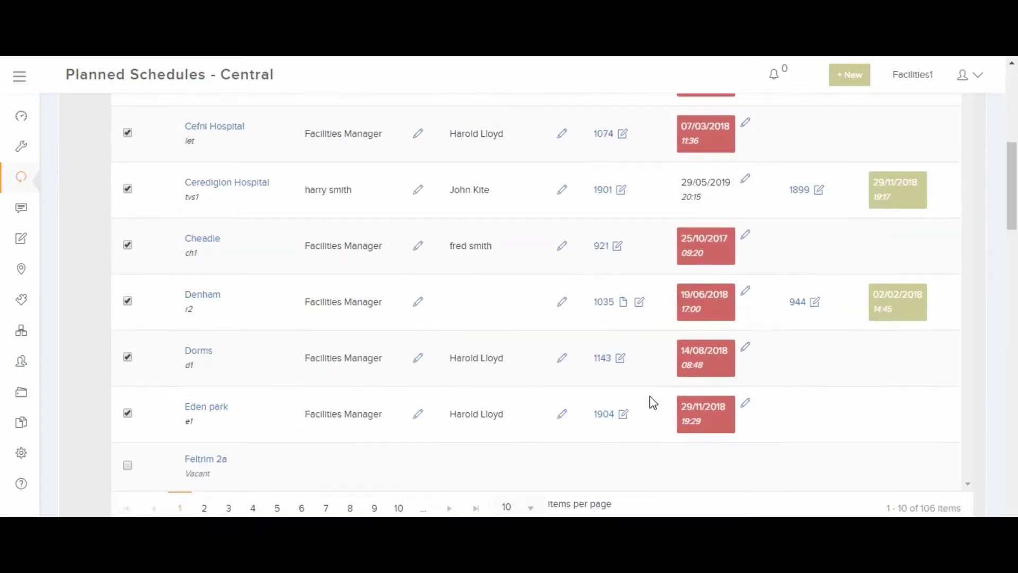
click(128, 413)
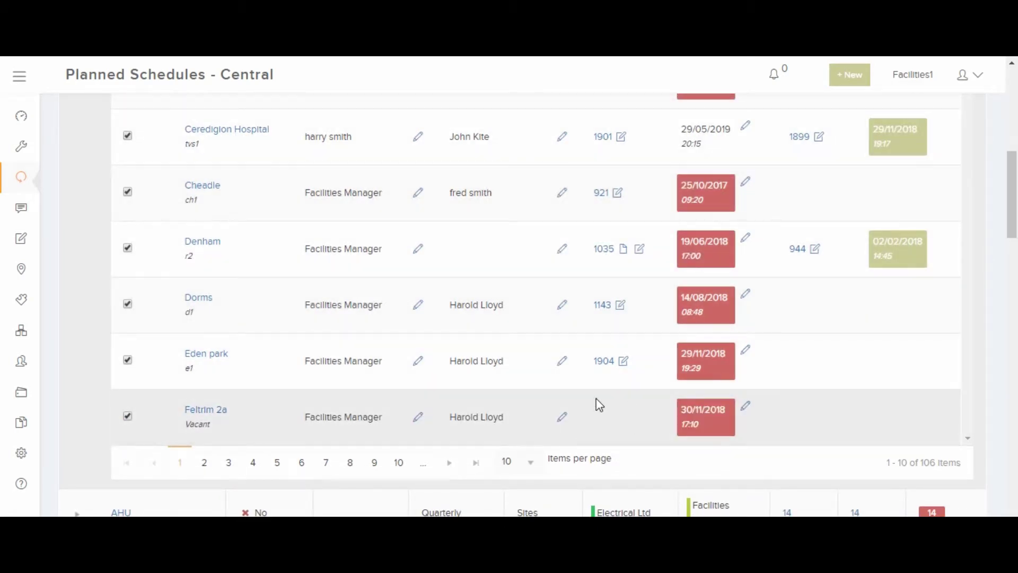
scroll(598, 403, down, 1)
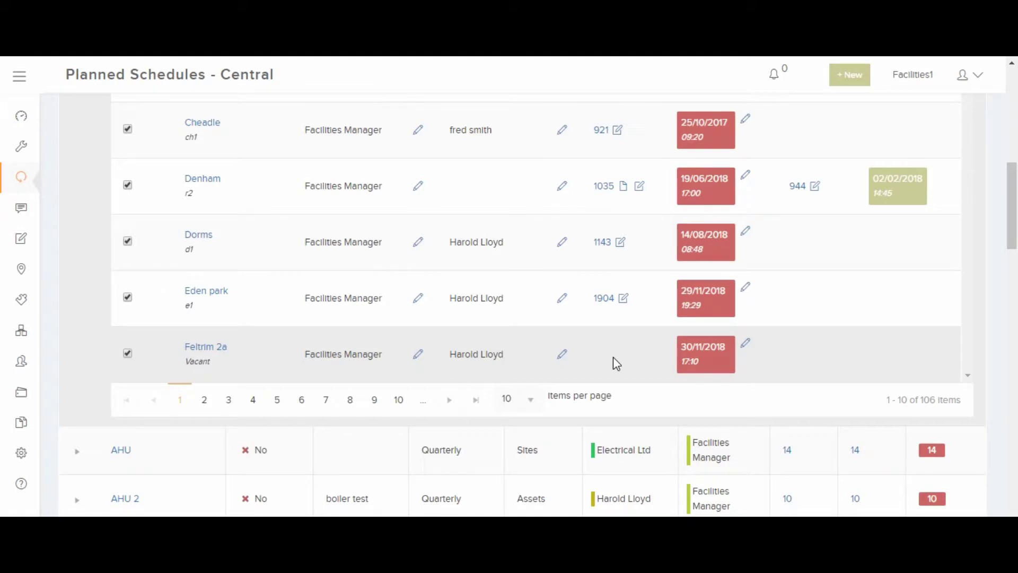
scroll(615, 363, up, 7)
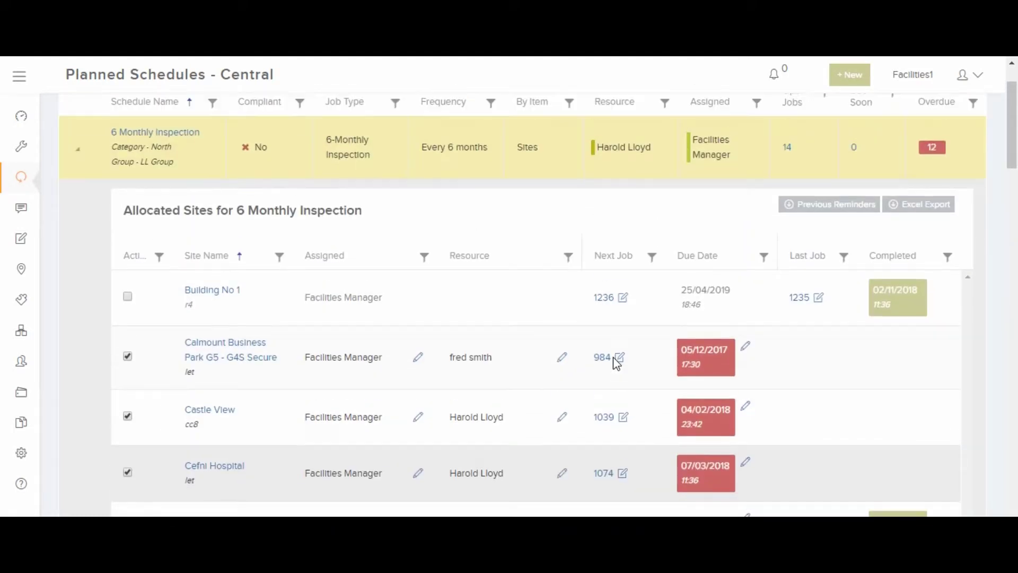
scroll(613, 358, up, 1)
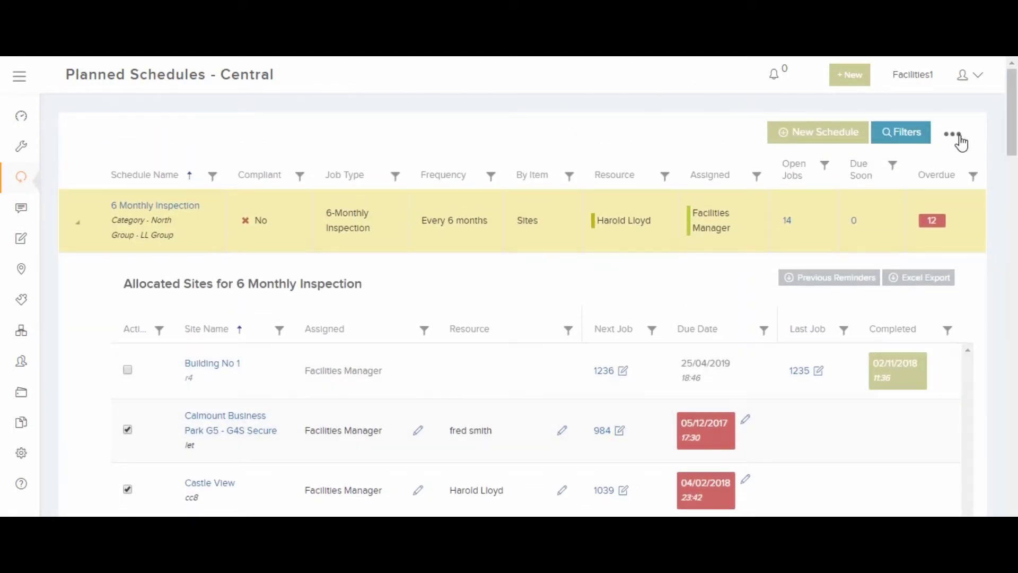
Step: Run Generate Jobs from the ••• menu and check Feltrim 2a's new job 1911
click(957, 139)
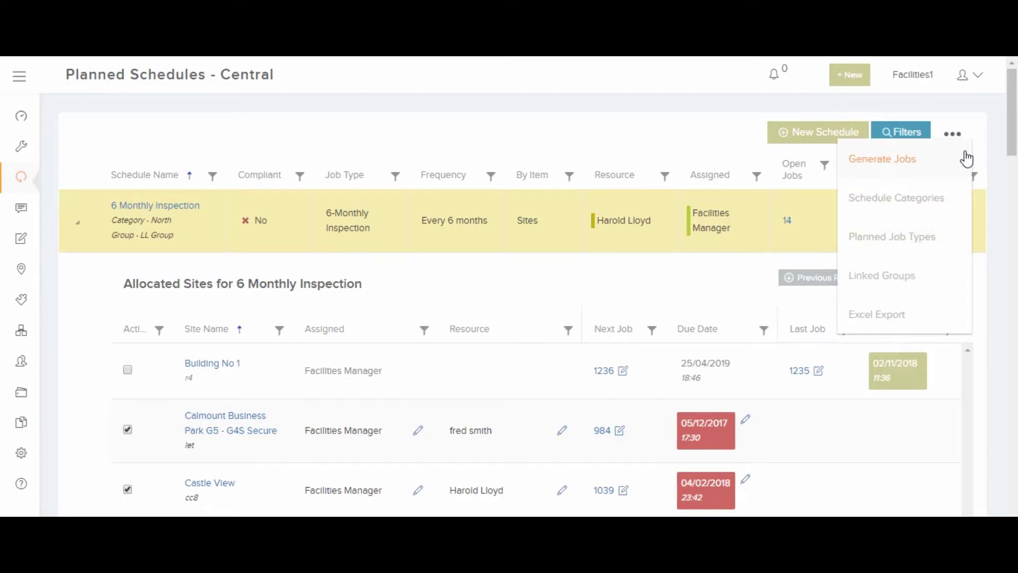
click(898, 167)
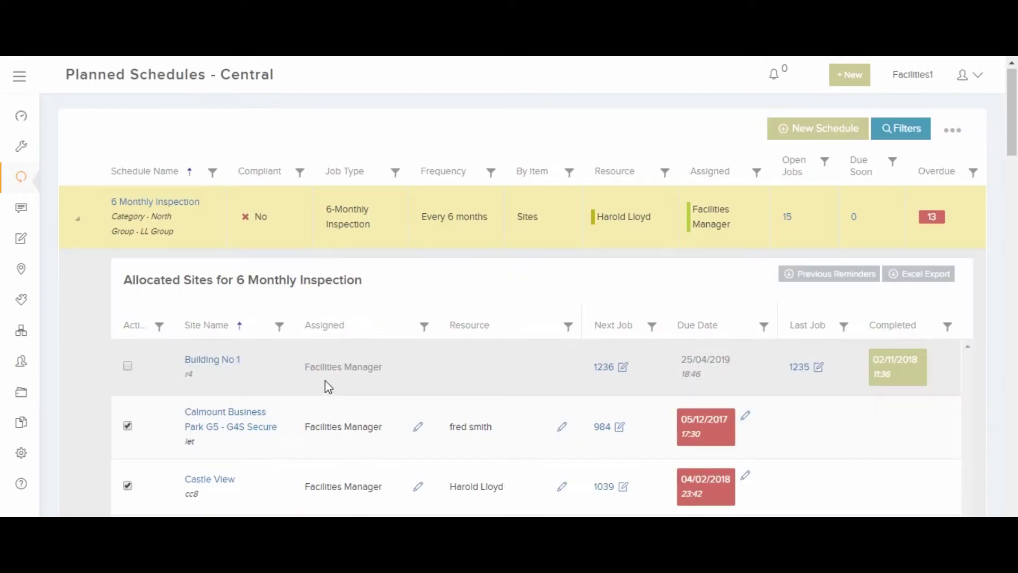
scroll(314, 383, down, 4)
scroll(314, 383, down, 4)
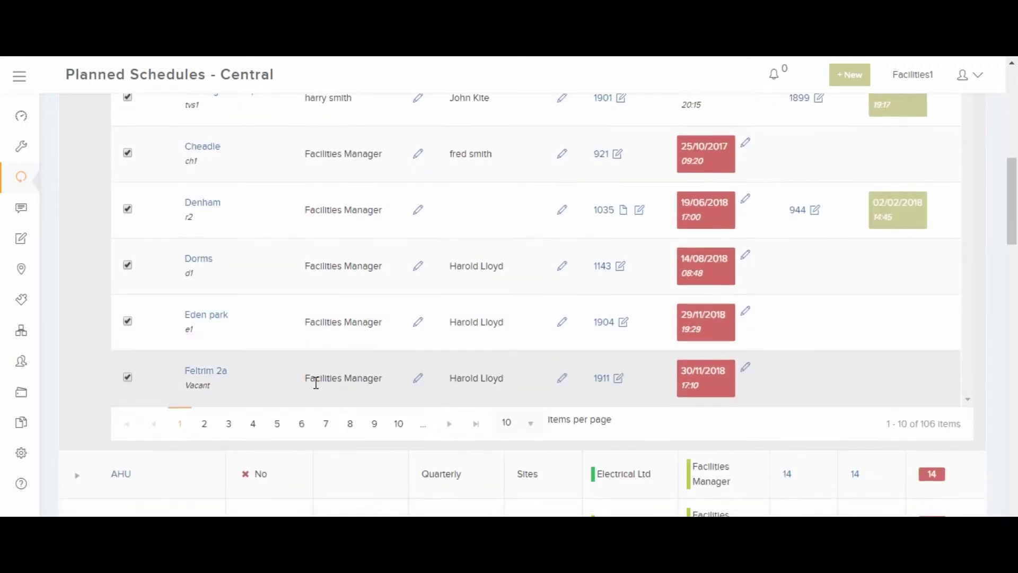
scroll(609, 370, up, 6)
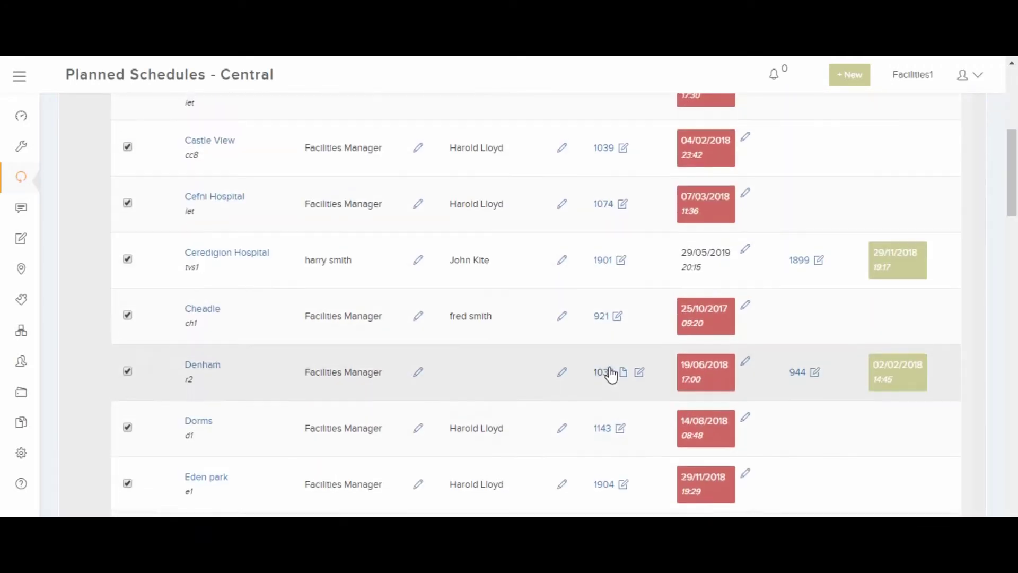
scroll(658, 406, up, 2)
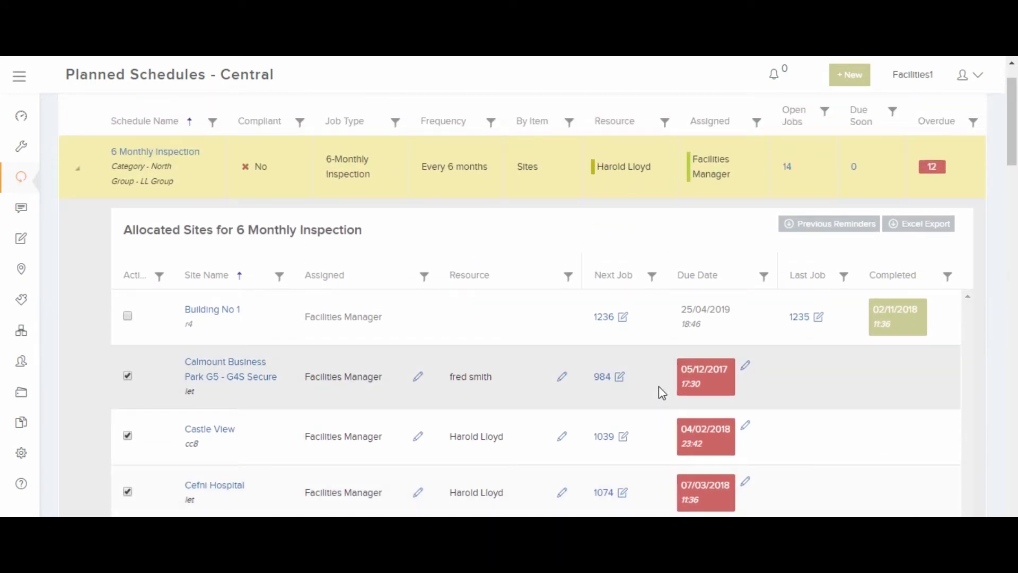
Step: View job 984's details, then open the Building No 1 site details page
right_click(606, 378)
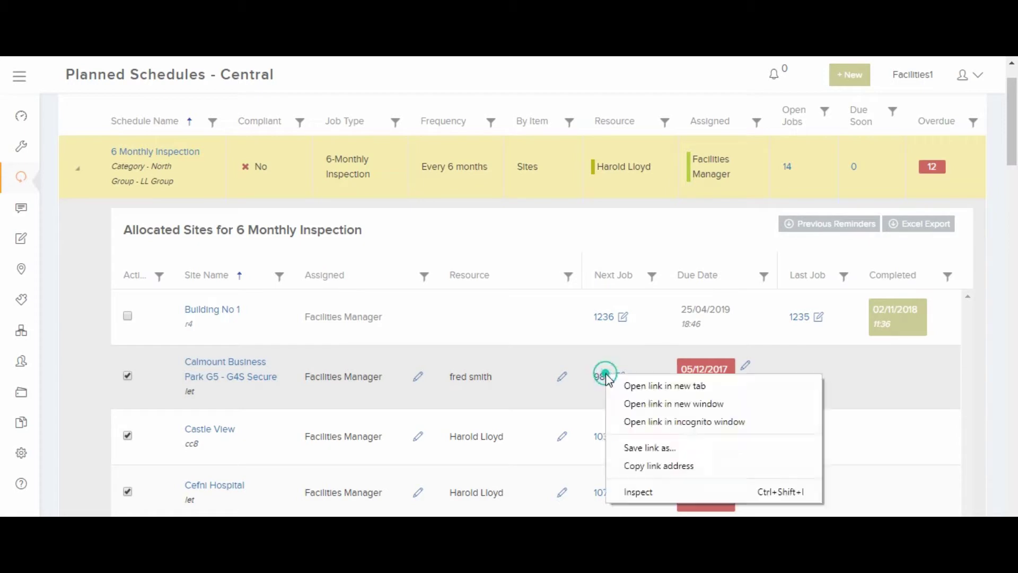
click(606, 377)
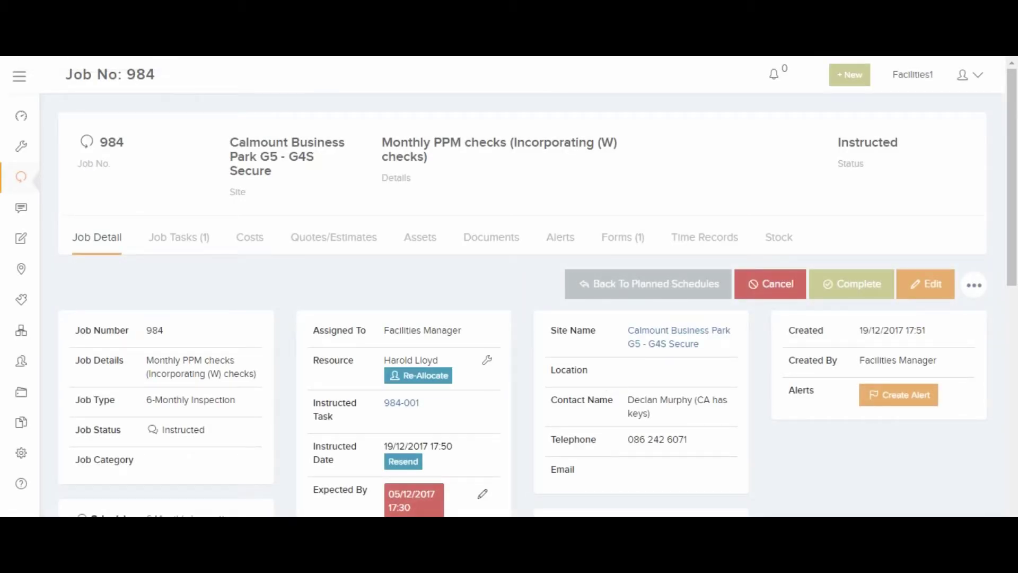
key(alt+Left)
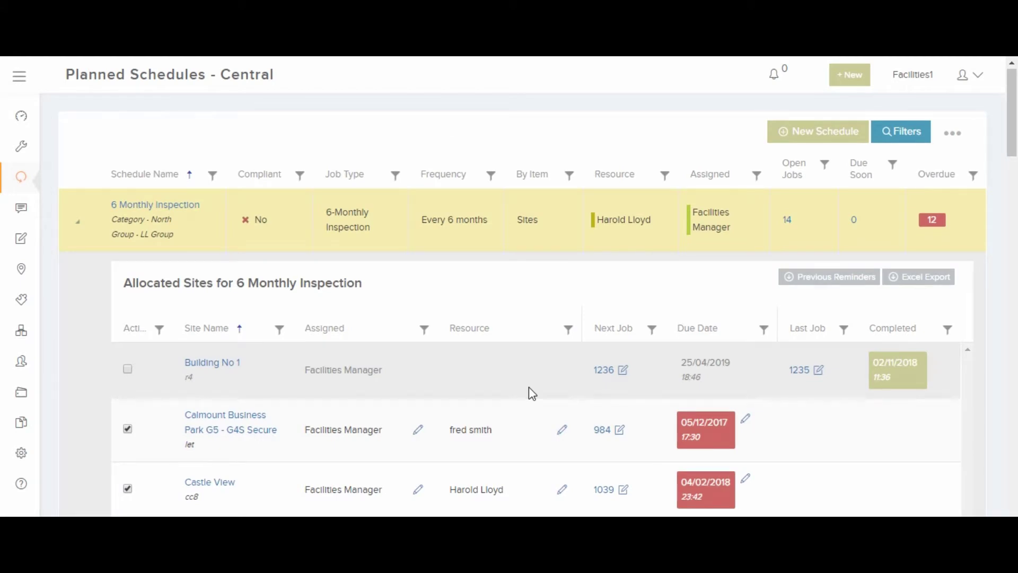
click(220, 364)
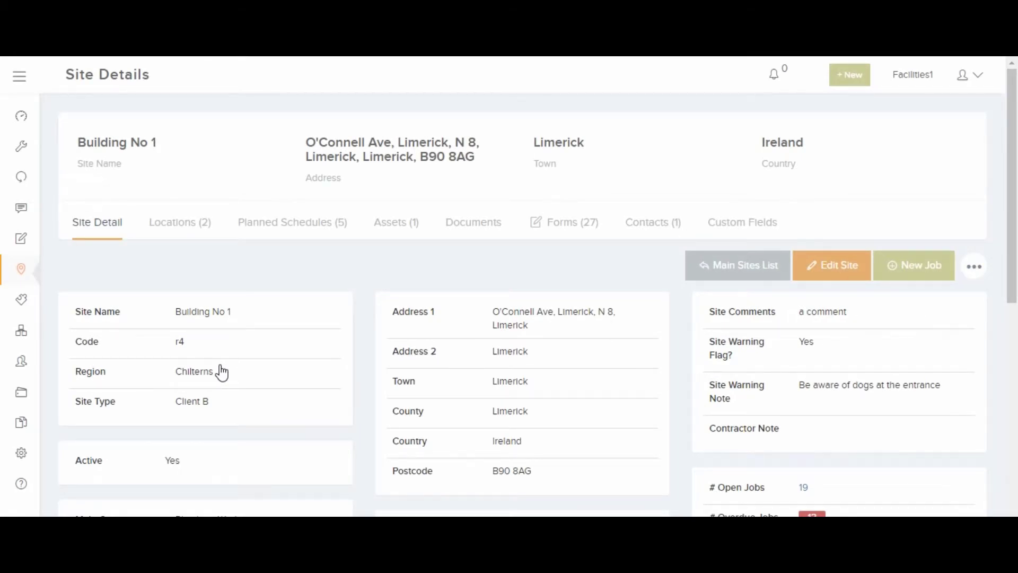
Step: Show Building No 1's five planned schedules and the Add Schedule options
click(312, 227)
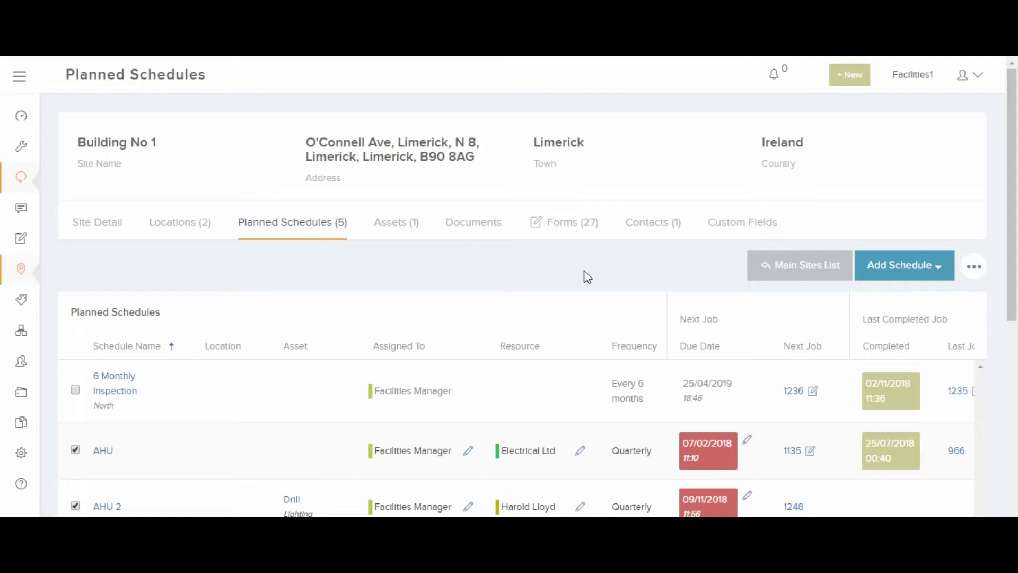
click(907, 270)
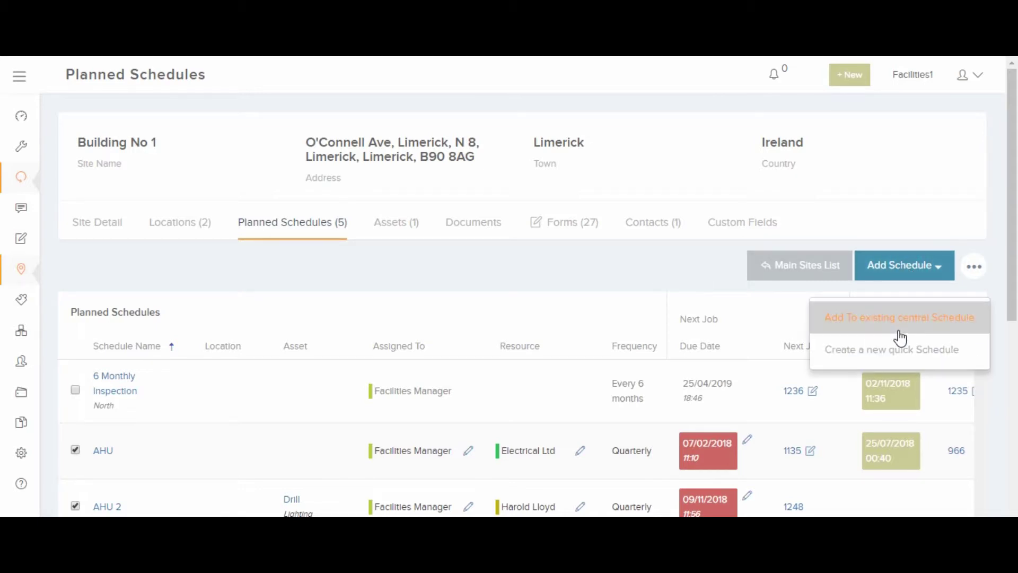
Step: Dismiss the add-schedule choices and go to the Planned Schedules - Central list
click(692, 281)
mouse_move(21, 187)
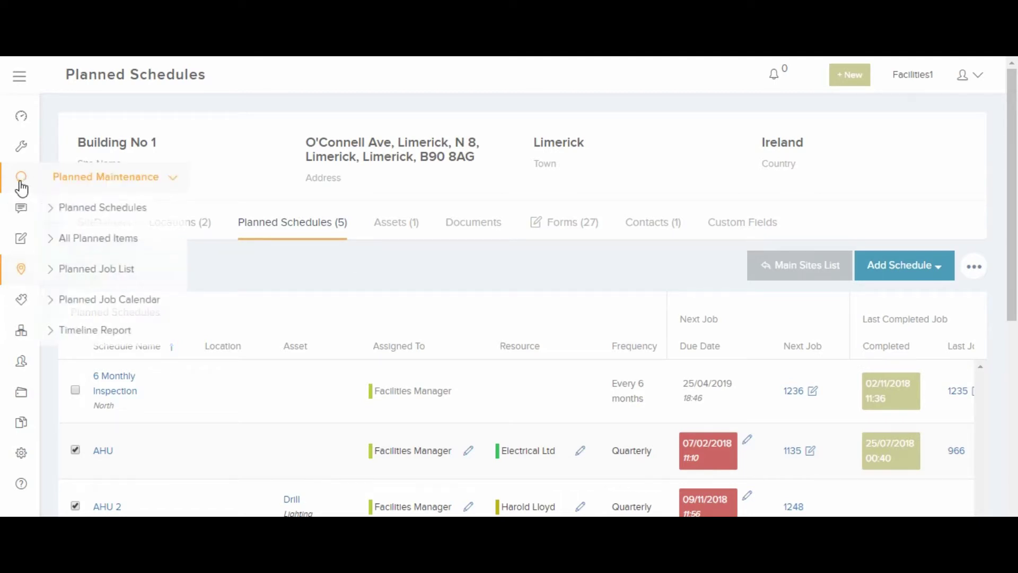
click(90, 208)
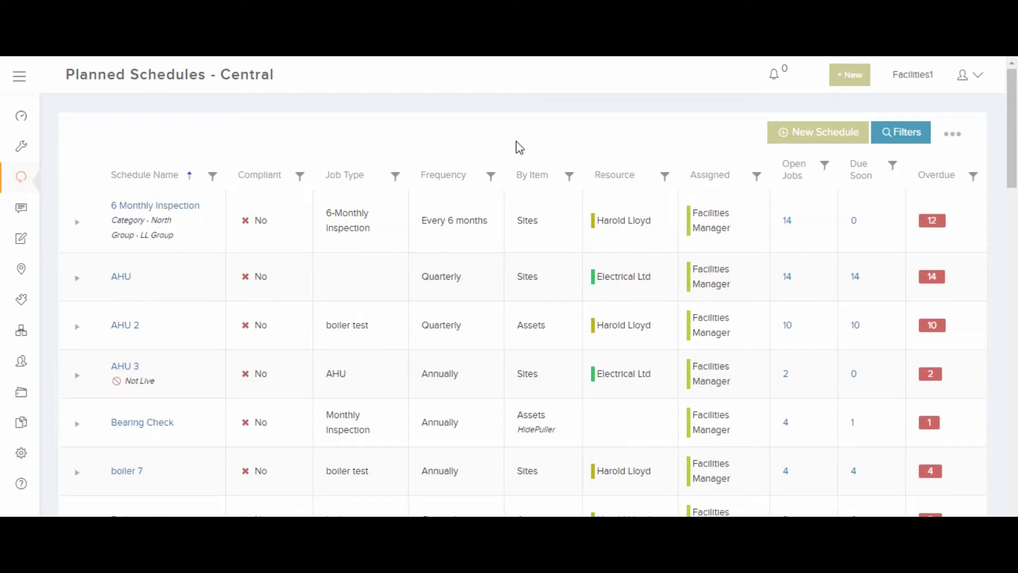
Step: Open the 6 Monthly Inspection settings form, leaving the schedule Active
click(798, 136)
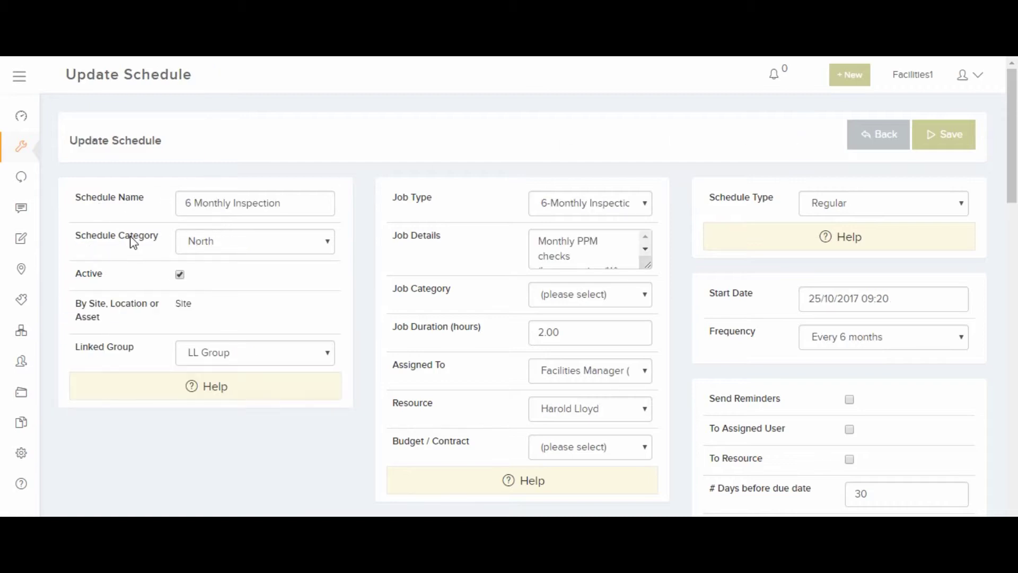
click(180, 275)
click(180, 275)
Step: Keep schedule type Regular and frequency Every 6 months, reading the schedule-type help
click(859, 200)
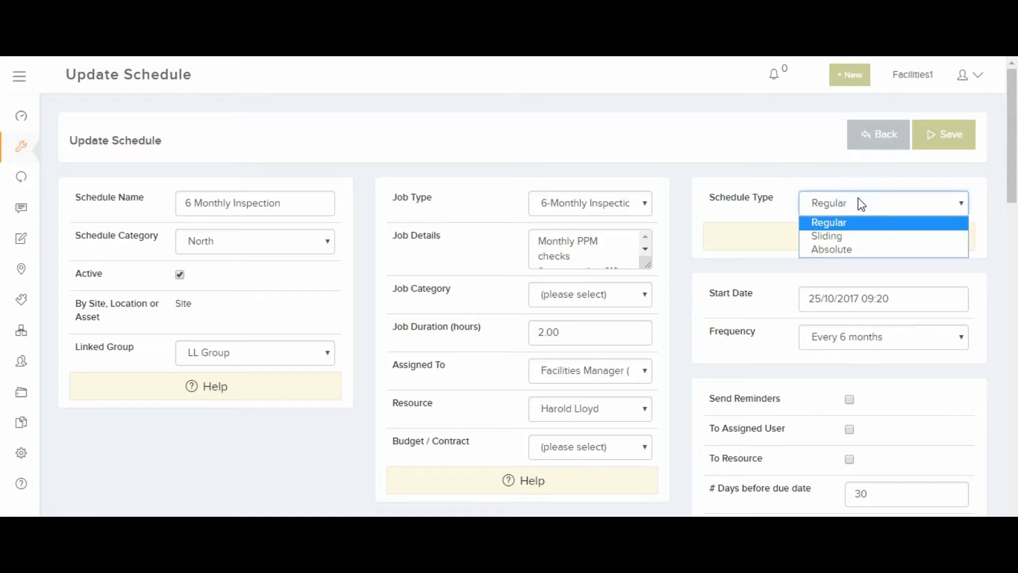
click(859, 225)
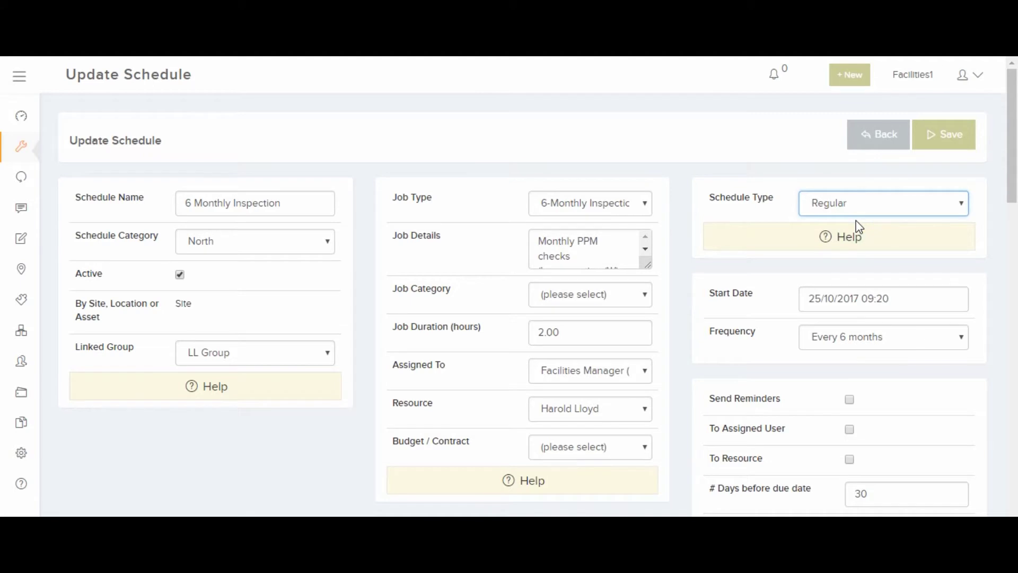
click(855, 239)
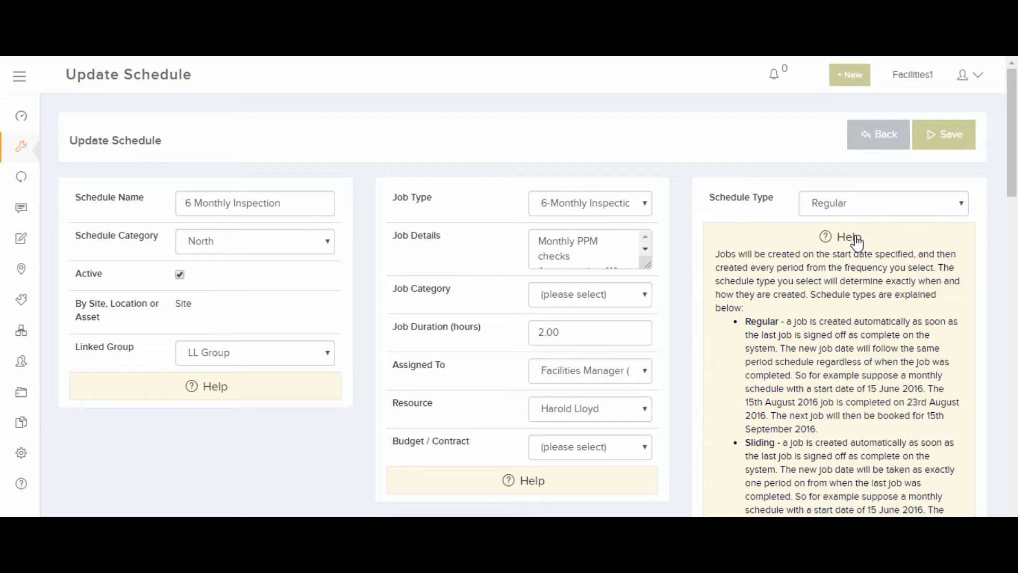
click(857, 240)
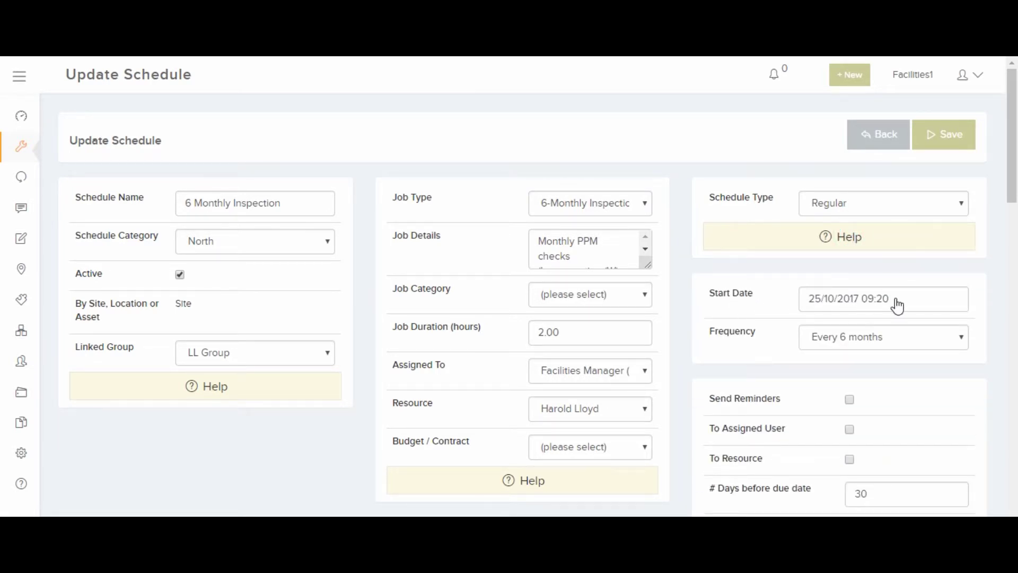
click(873, 341)
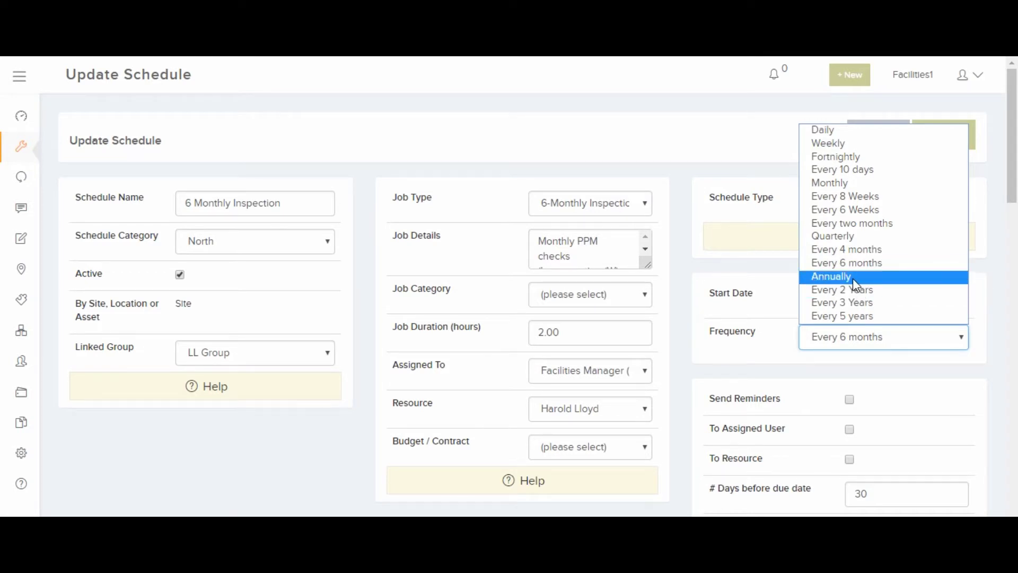
click(853, 263)
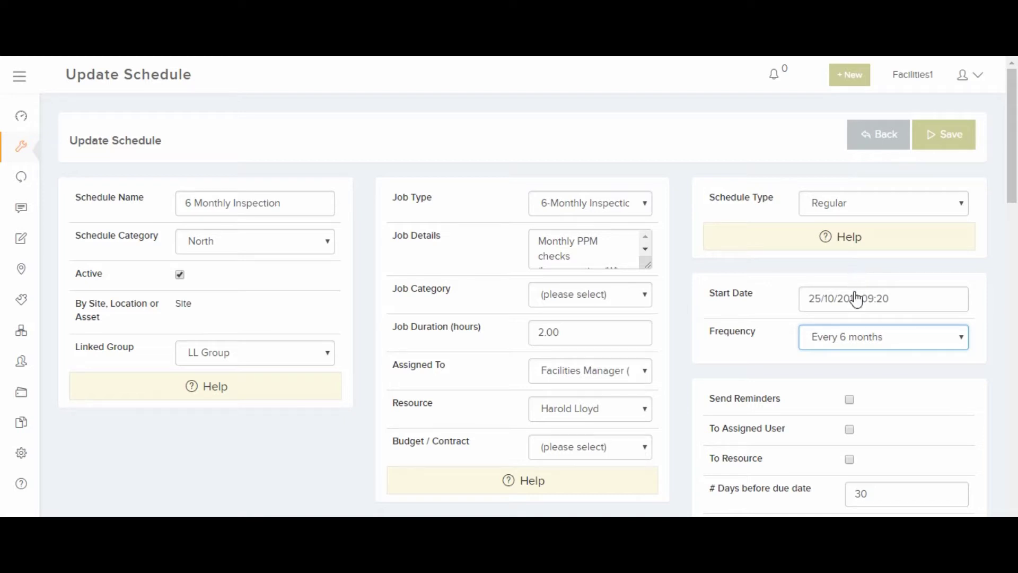
Step: Turn on reminders for the schedule, sent to the assigned user
scroll(866, 343, down, 1)
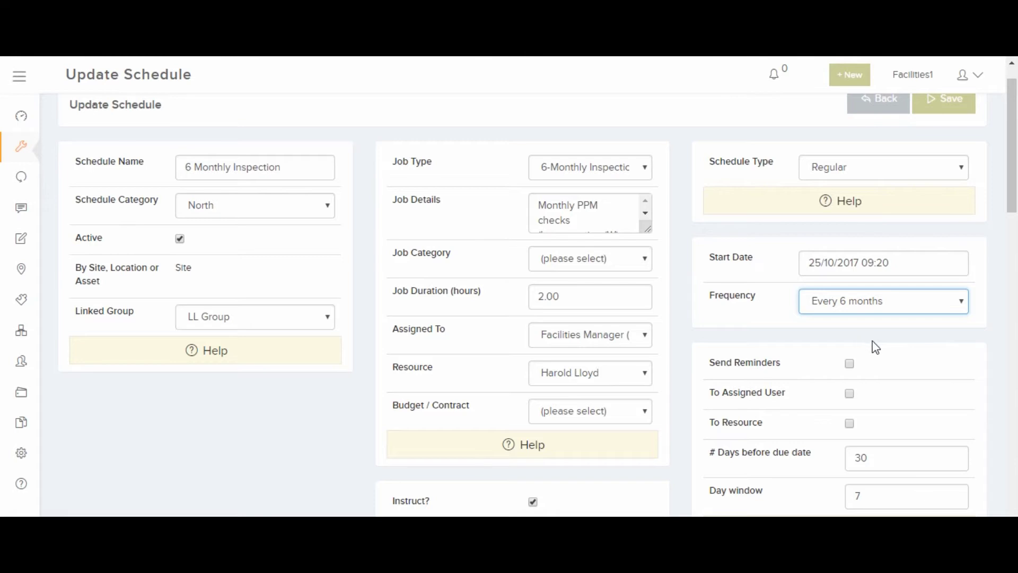
click(852, 364)
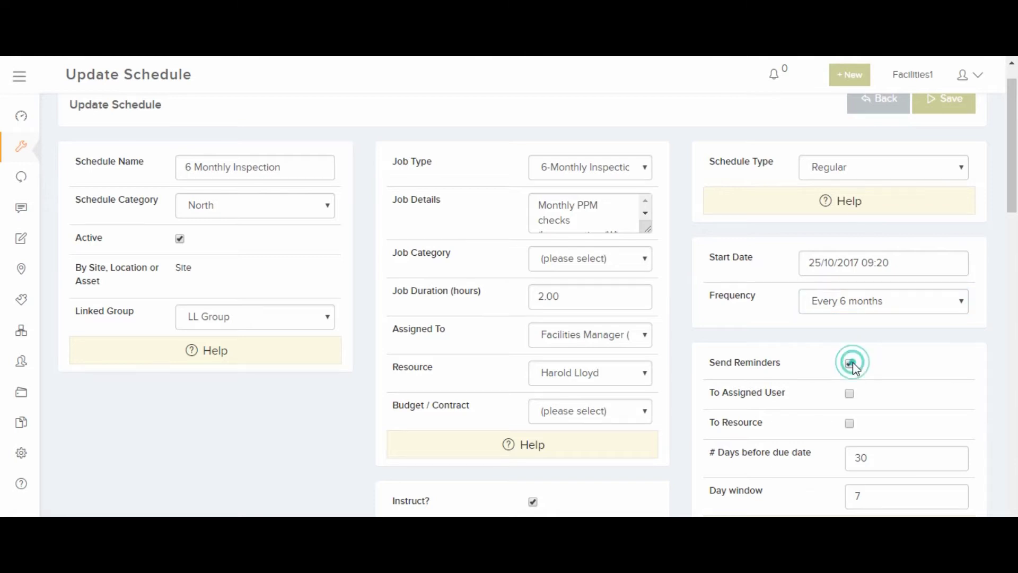
click(848, 394)
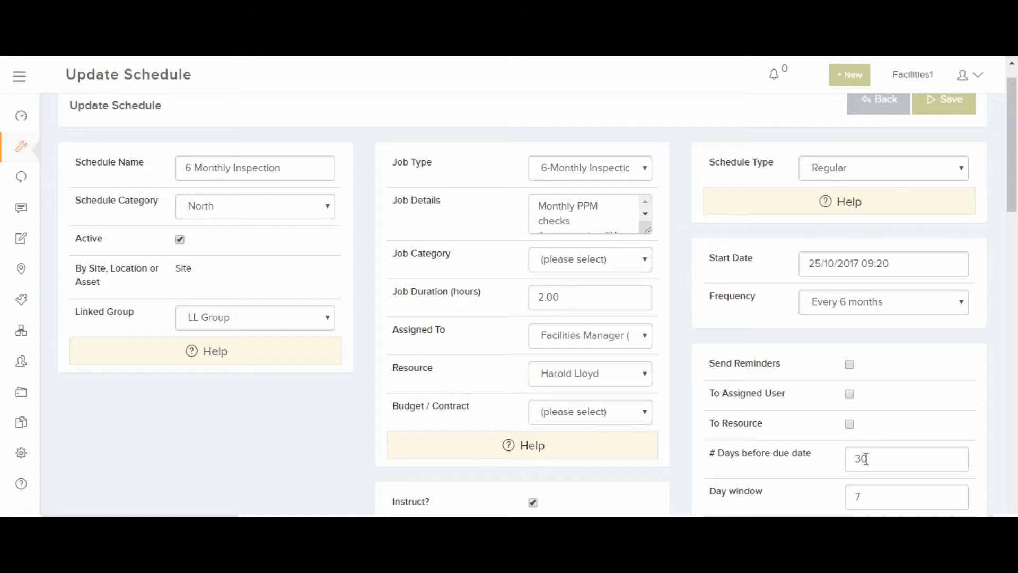
Step: Look through Forms and Documents Attached, then go to All Planned Items
scroll(853, 461, down, 10)
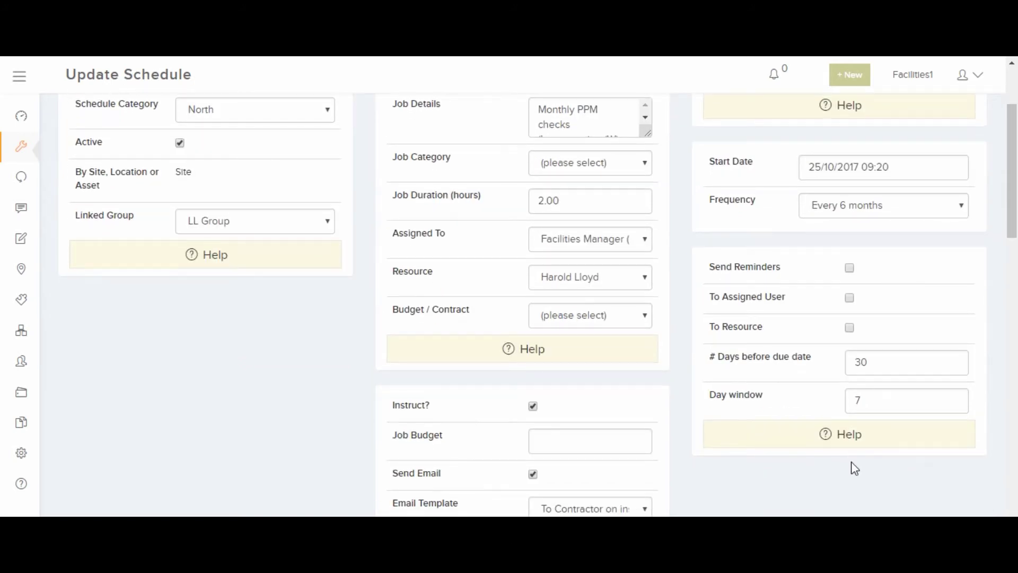
scroll(852, 464, down, 3)
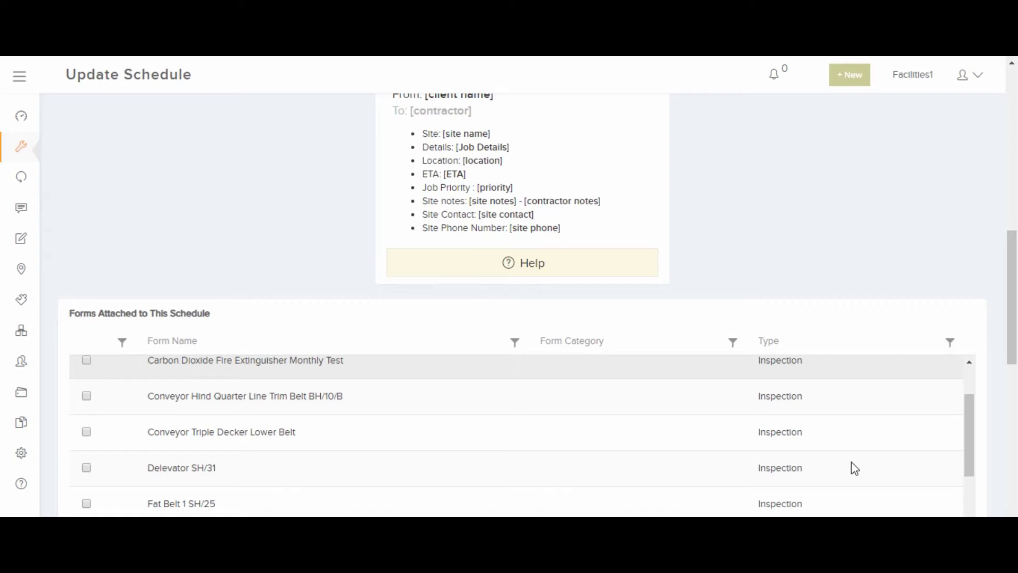
scroll(992, 423, down, 5)
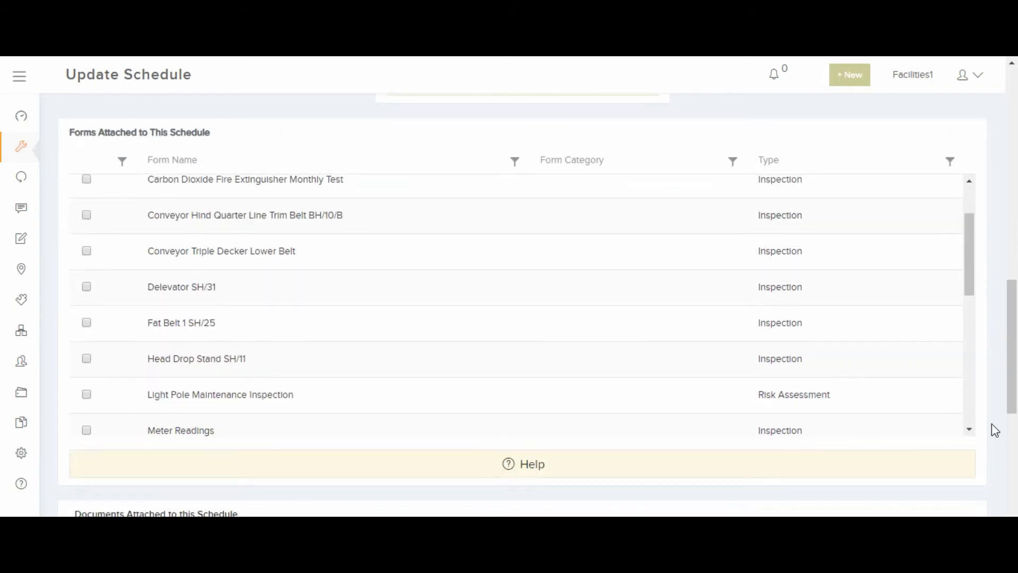
scroll(991, 423, down, 1)
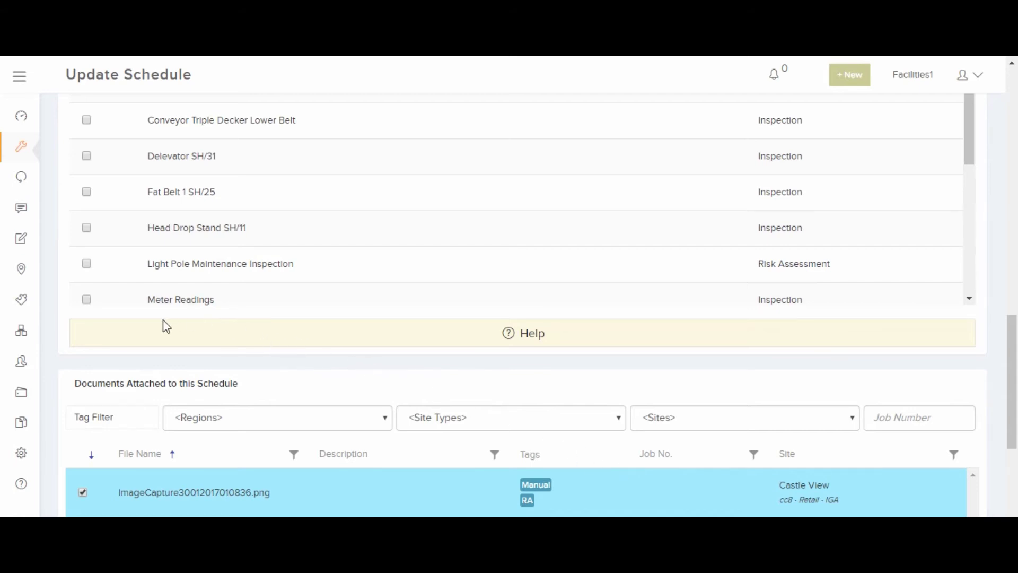
click(22, 186)
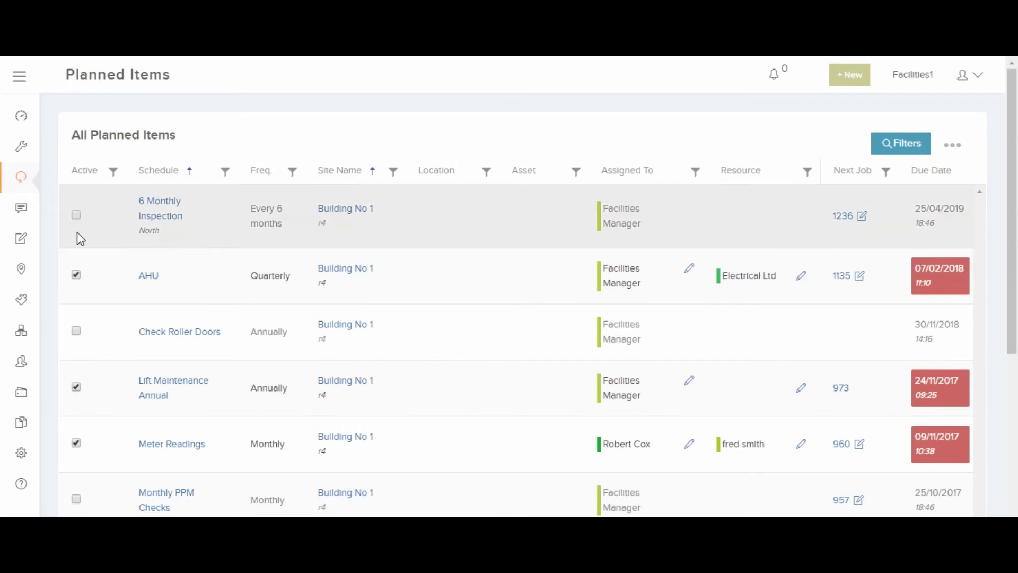
Step: Open the Planned Job List from the Planned Maintenance sidebar menu
mouse_move(23, 180)
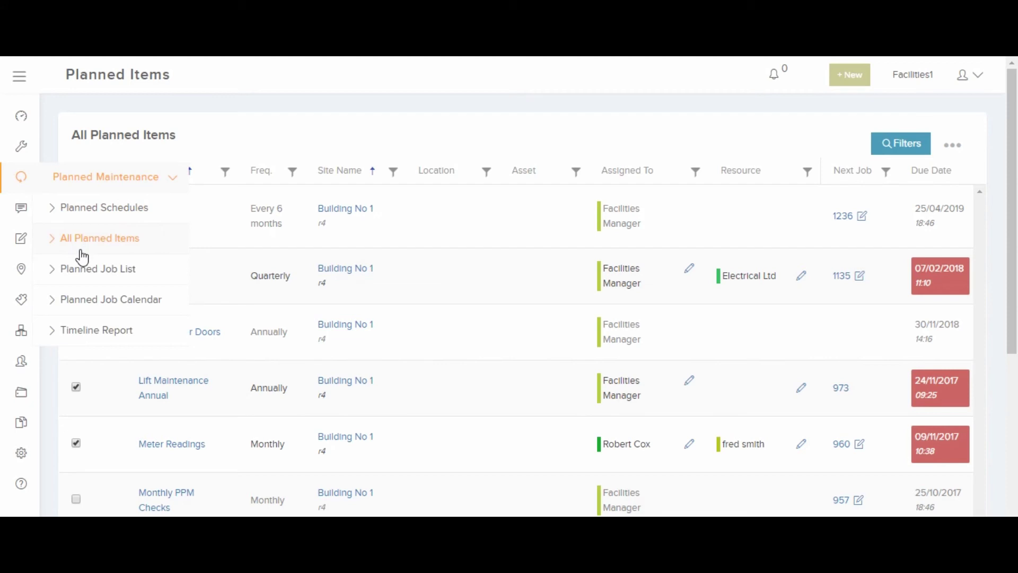
click(85, 269)
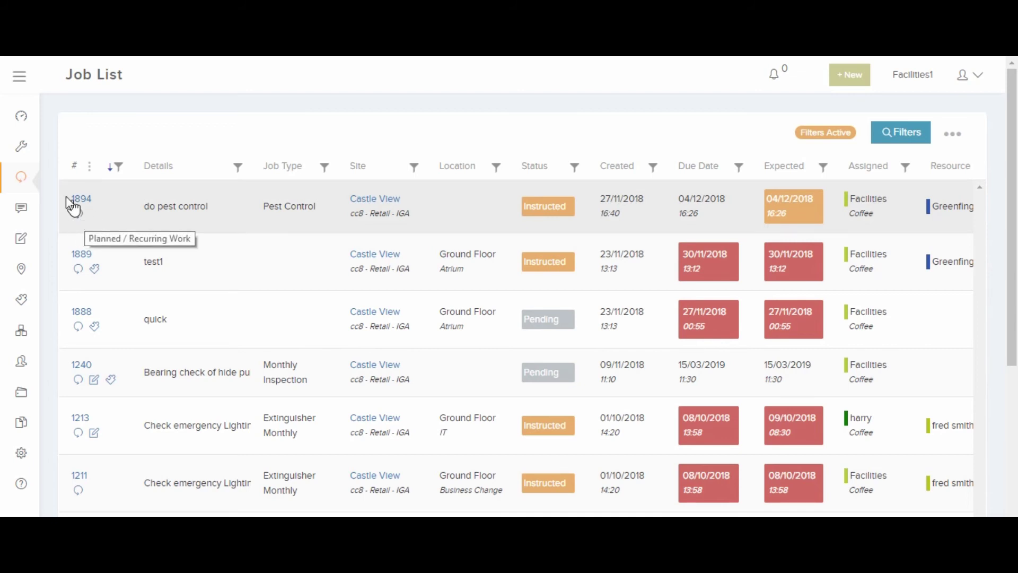
Step: In the monthly calendar, move job 1883 to 13 November and open its Job Detail page
mouse_move(23, 180)
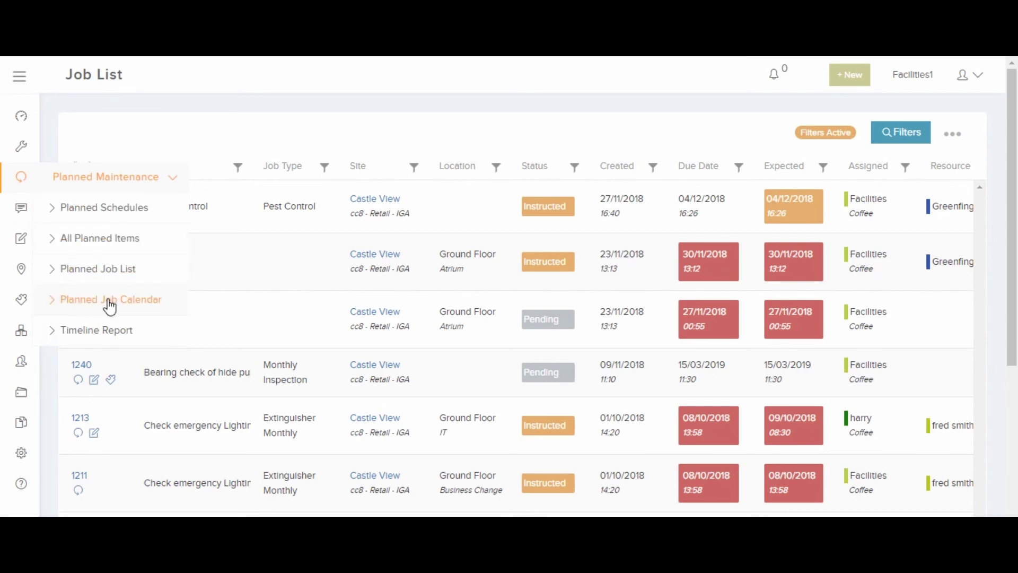
click(109, 302)
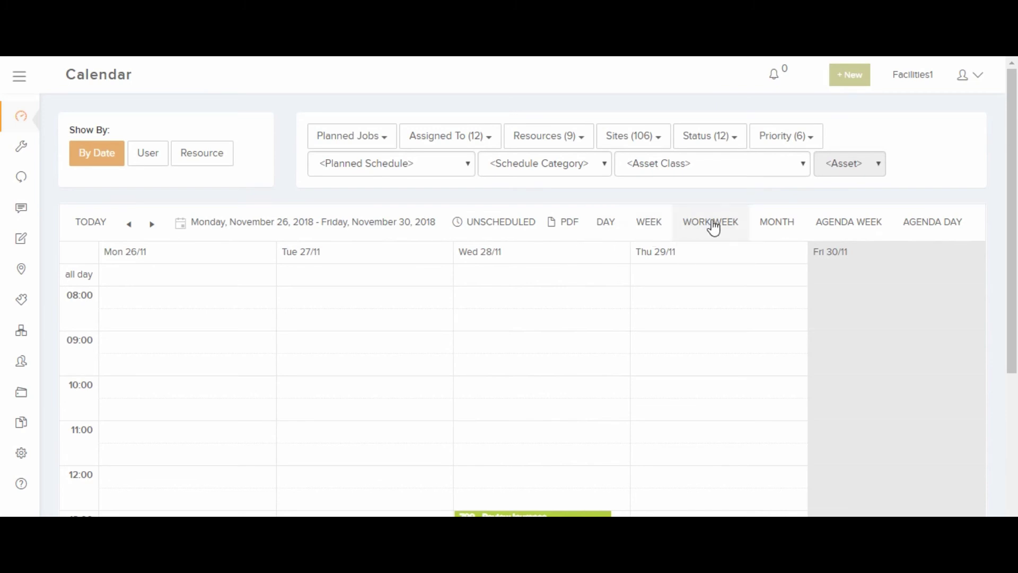
click(787, 221)
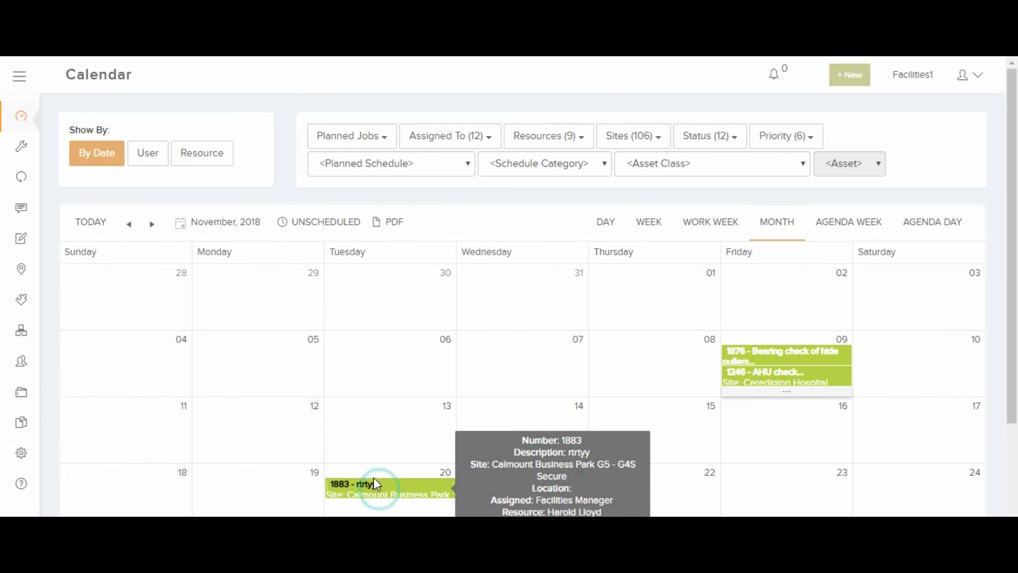
drag(375, 484, 369, 441)
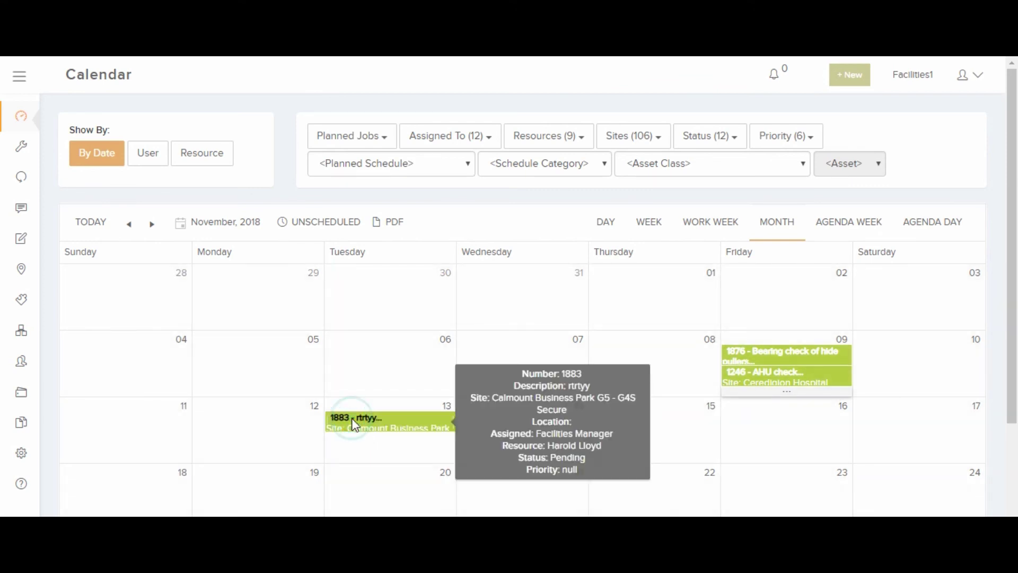
click(353, 419)
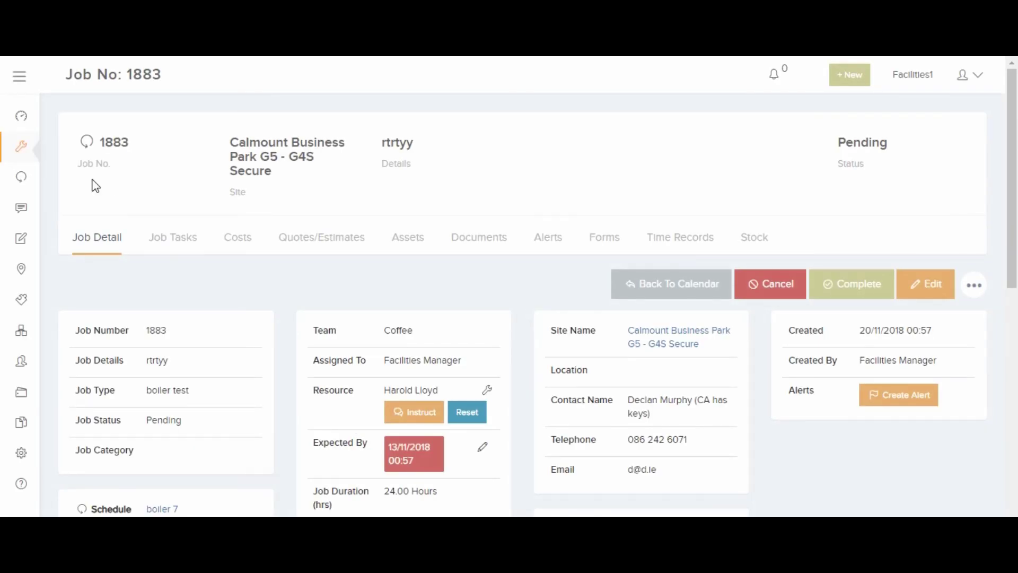
Step: Open the Planned Maintenance Timeline Report and scroll through the sites' monthly due dates from November 2018
click(20, 180)
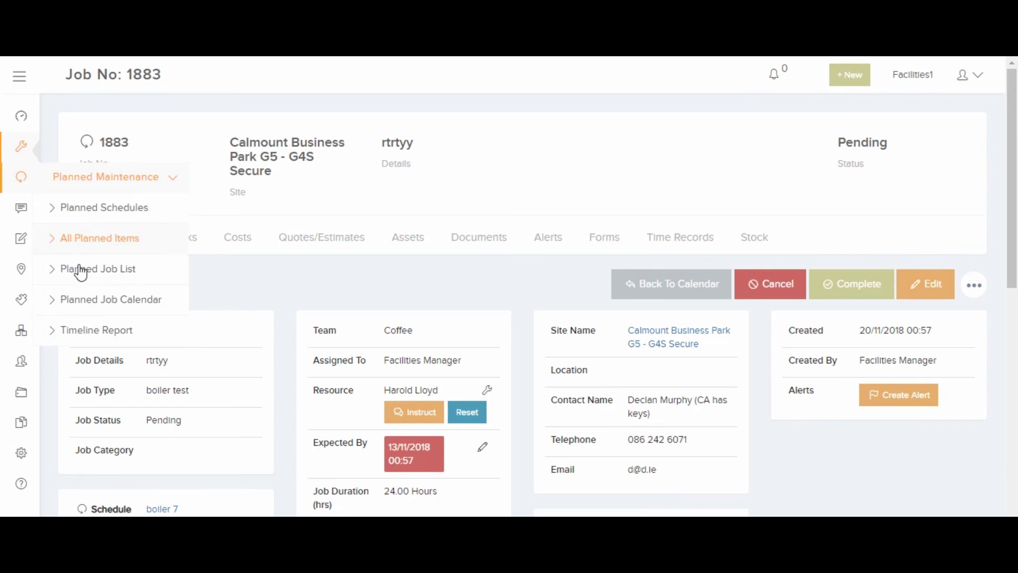
click(106, 331)
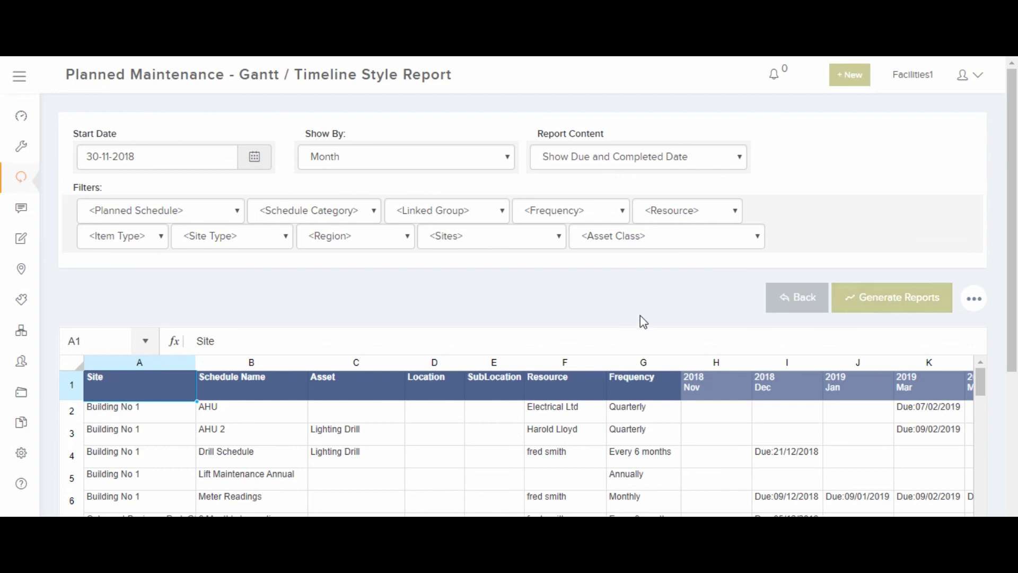
scroll(641, 315, down, 2)
scroll(640, 315, down, 3)
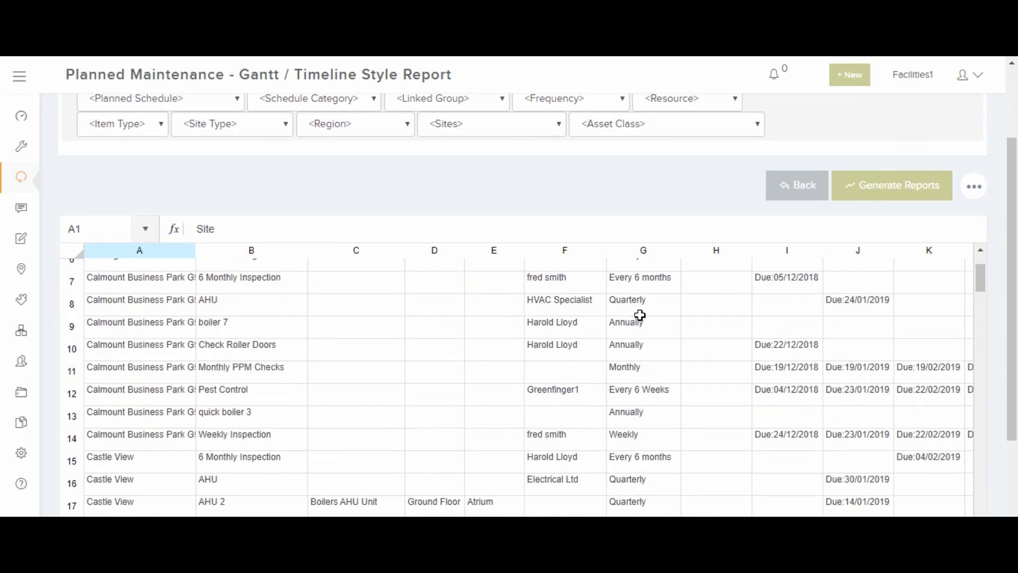